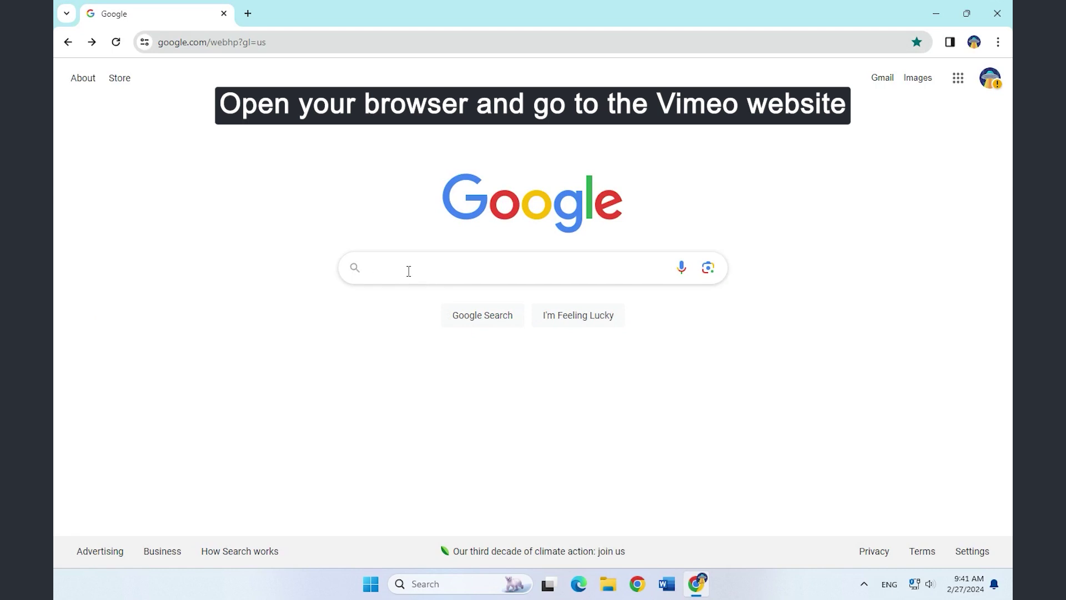
# Search Google for 'vimeo' and go to the official vimeo.com homepage
pyautogui.write('imeo')
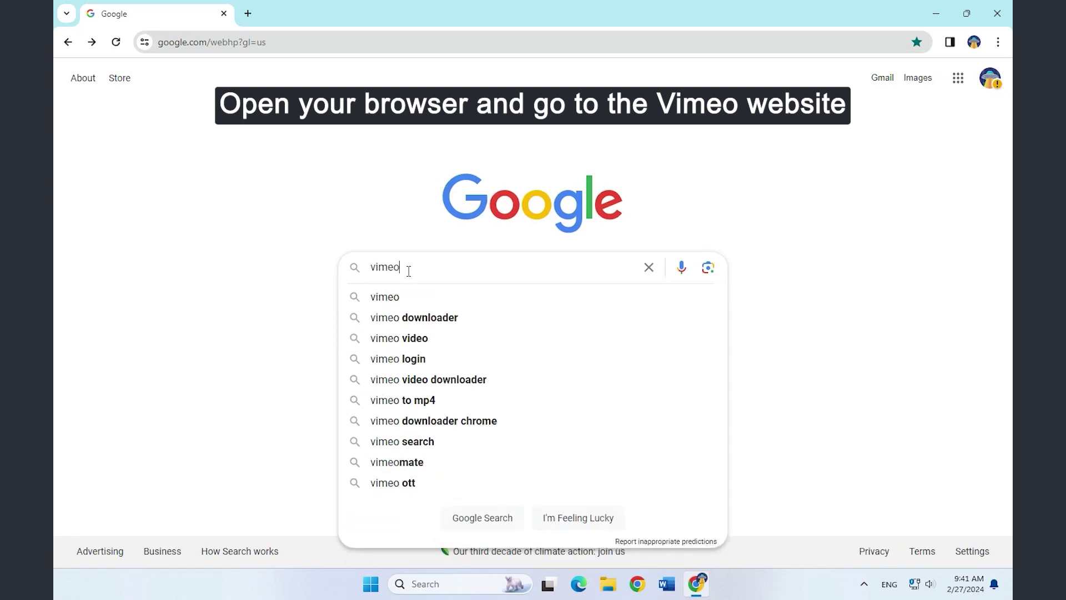
pyautogui.press('Return')
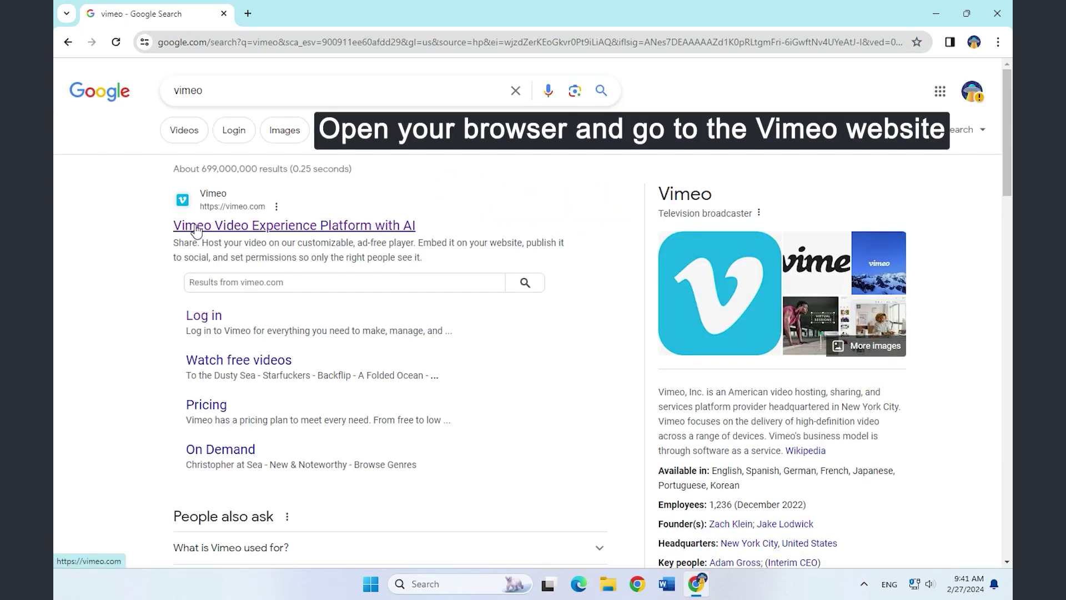
pyautogui.click(319, 237)
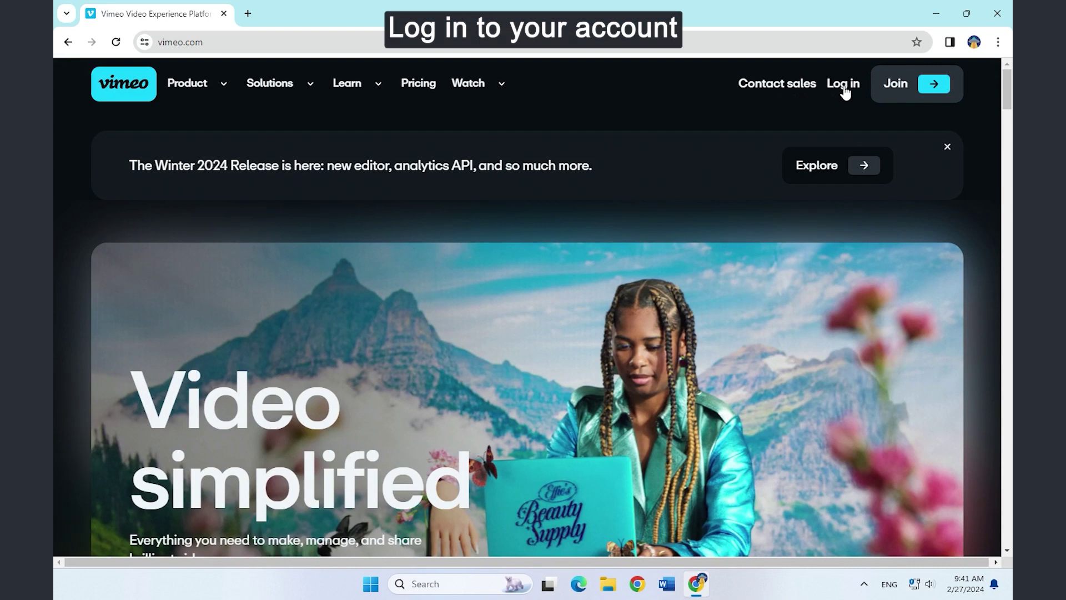
# Log into Vimeo with Google and open 'Bye Little Block!' from My feed
pyautogui.click(844, 86)
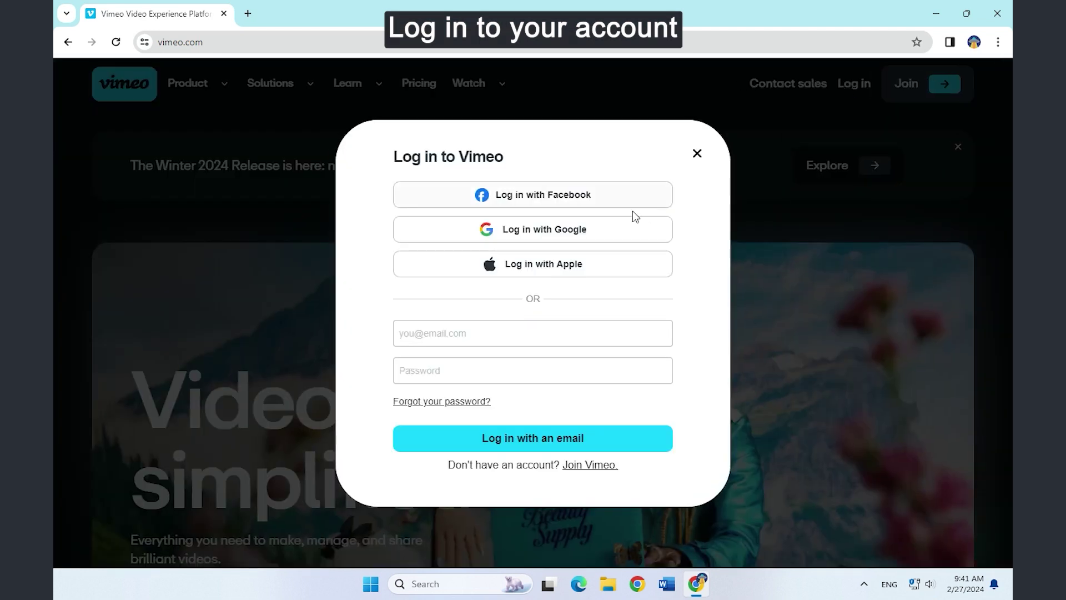
pyautogui.click(570, 232)
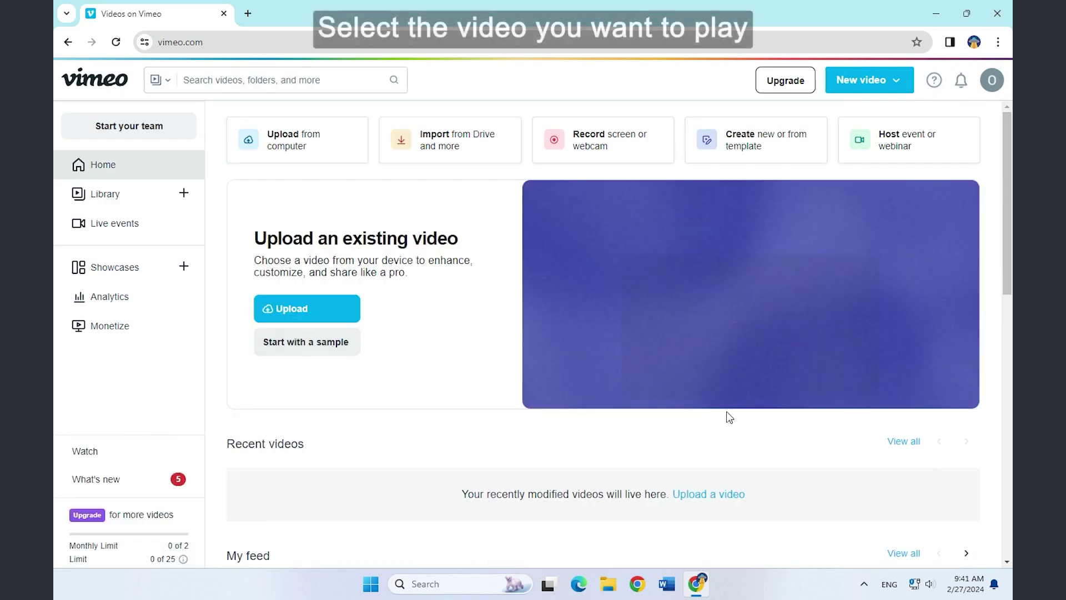
pyautogui.scroll(-5, 869, 417)
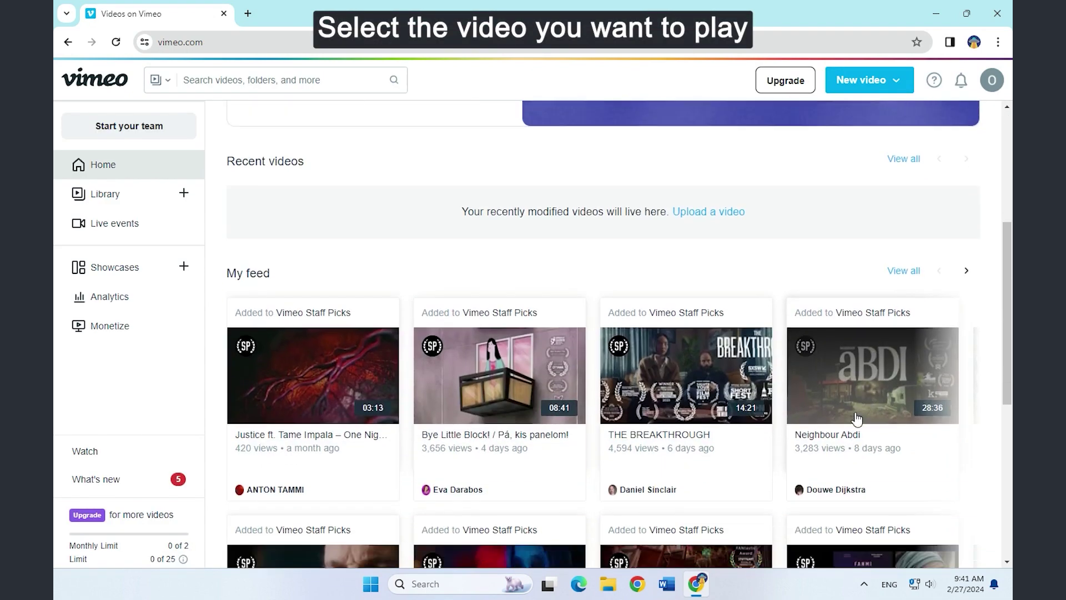
pyautogui.scroll(-2, 857, 417)
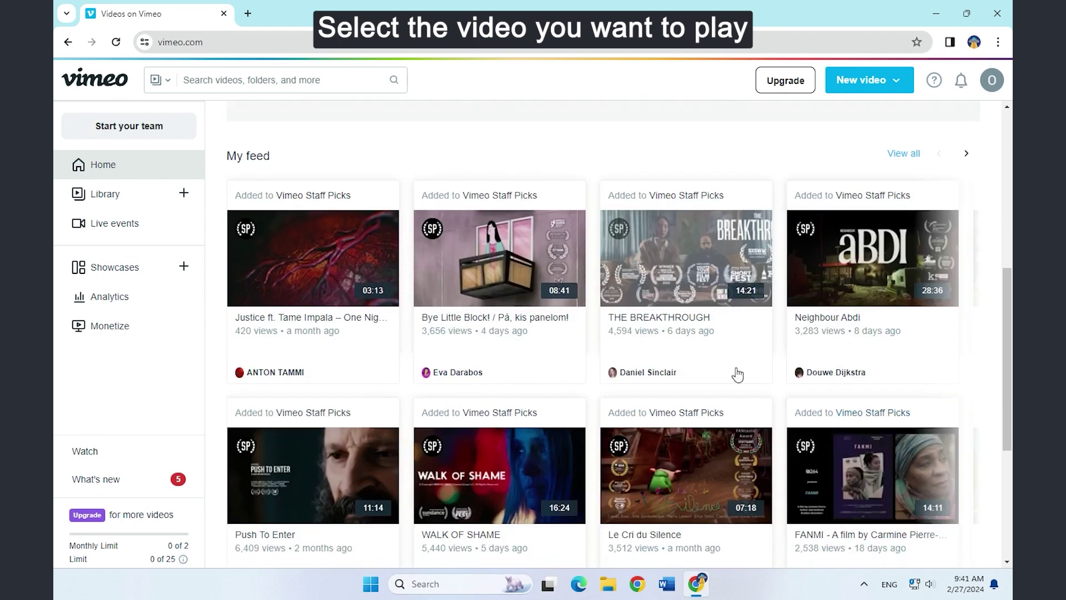
pyautogui.click(499, 317)
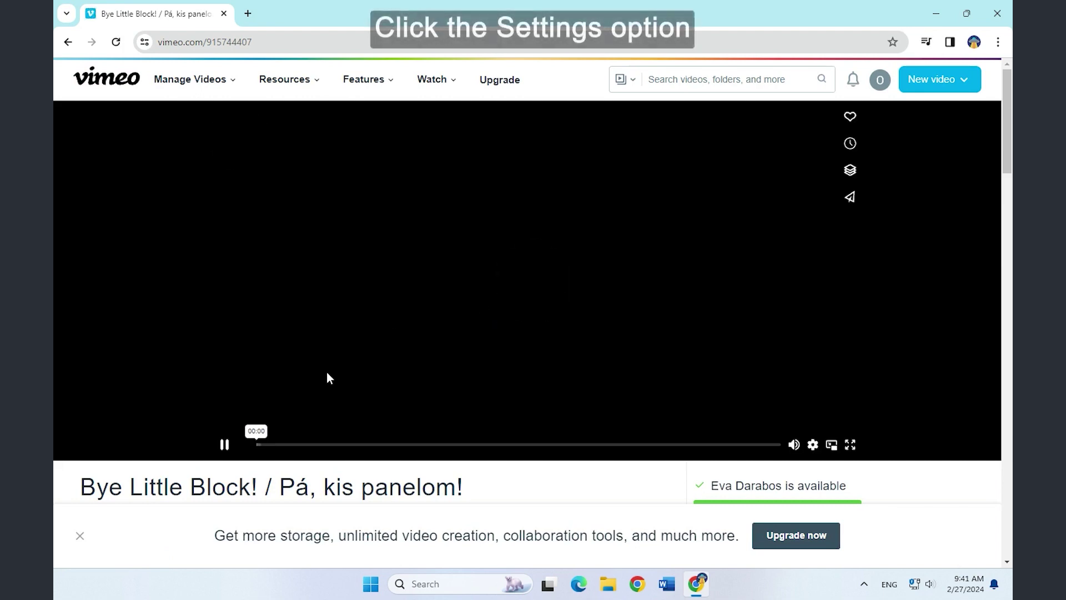
# Set the Bye Little Block! player's playback speed to 2x in the settings menu
pyautogui.click(811, 449)
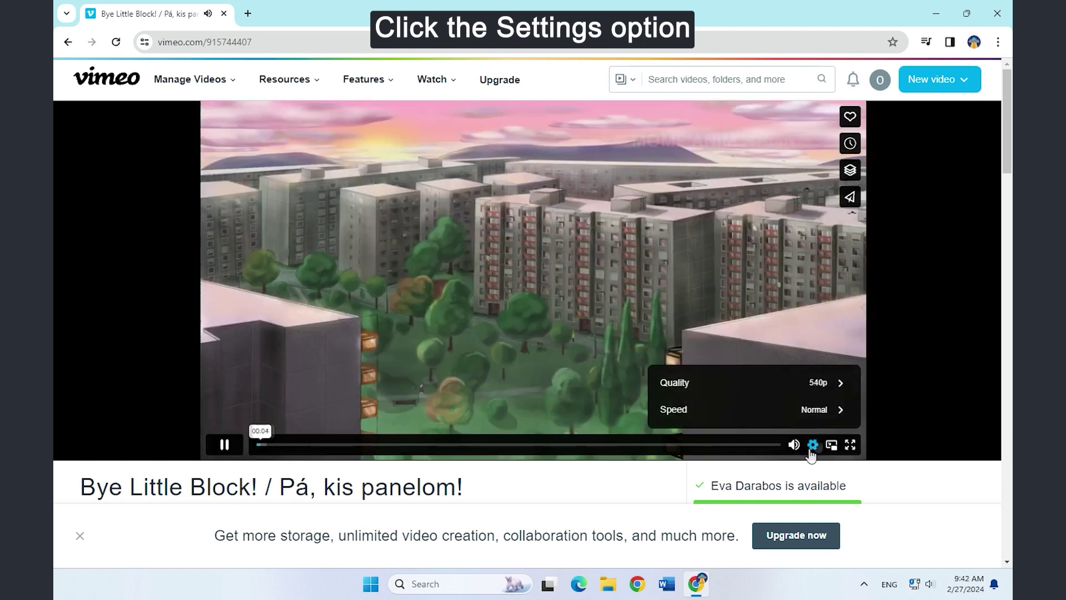
pyautogui.click(814, 417)
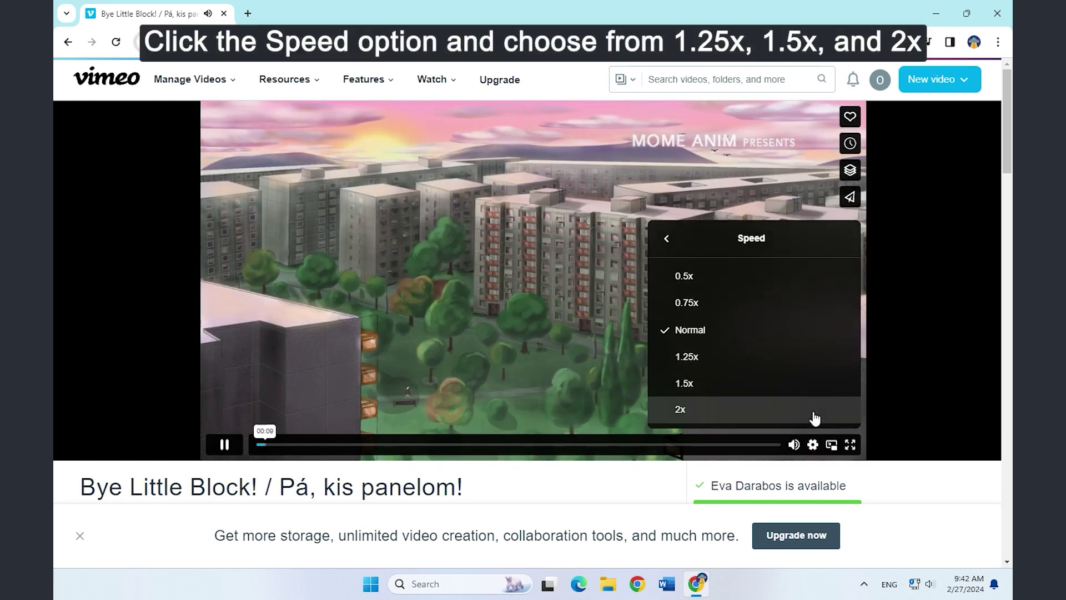
pyautogui.click(731, 415)
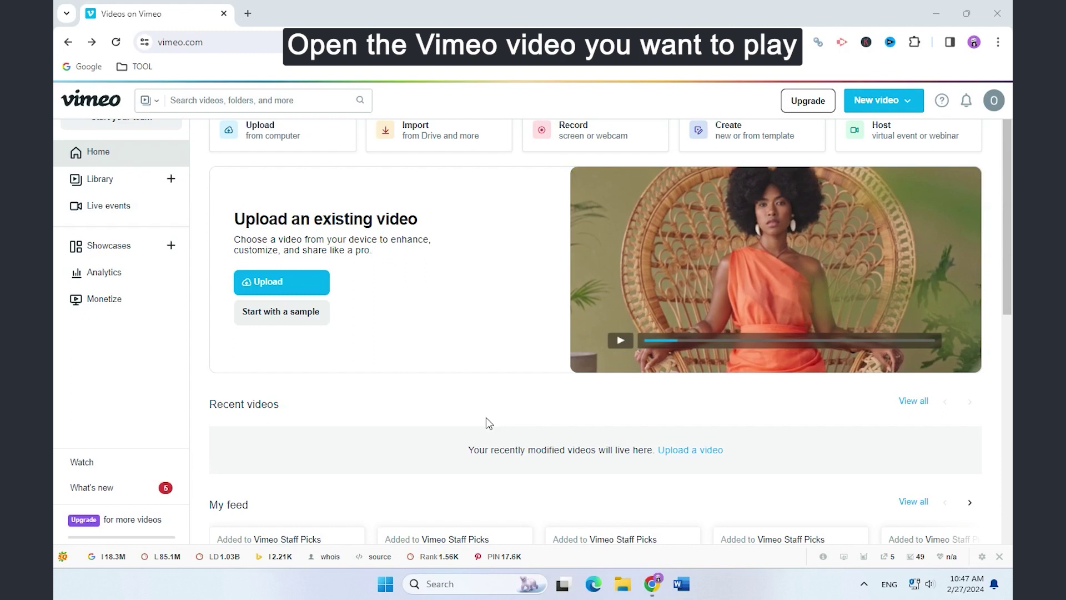
# Reopen the Bye Little Block! video from the My feed thumbnail
pyautogui.scroll(-5, 485, 417)
pyautogui.scroll(-4, 488, 423)
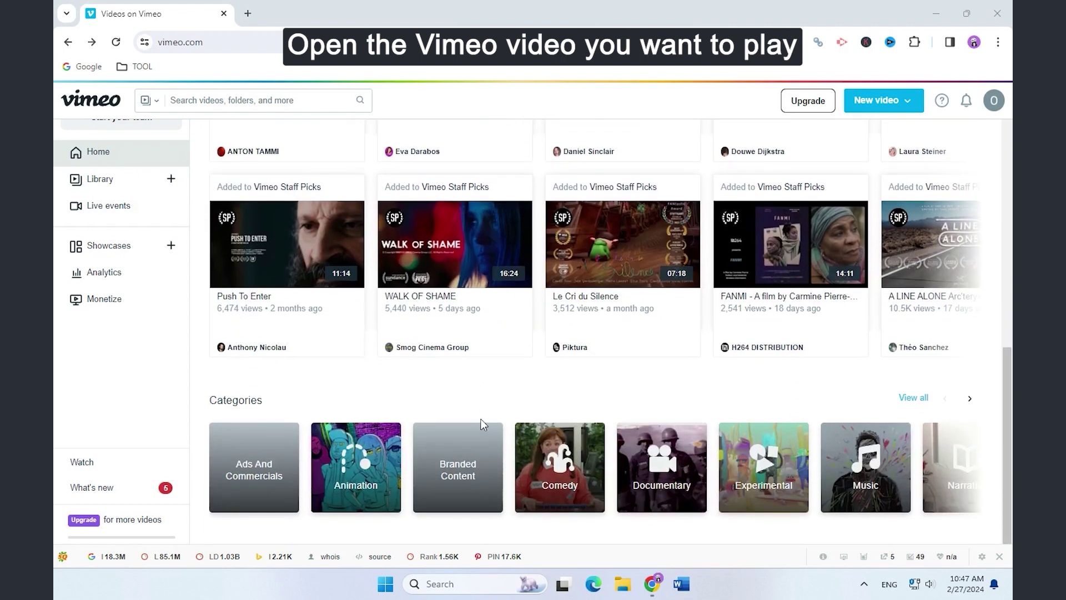
pyautogui.scroll(1, 483, 424)
pyautogui.scroll(1, 480, 421)
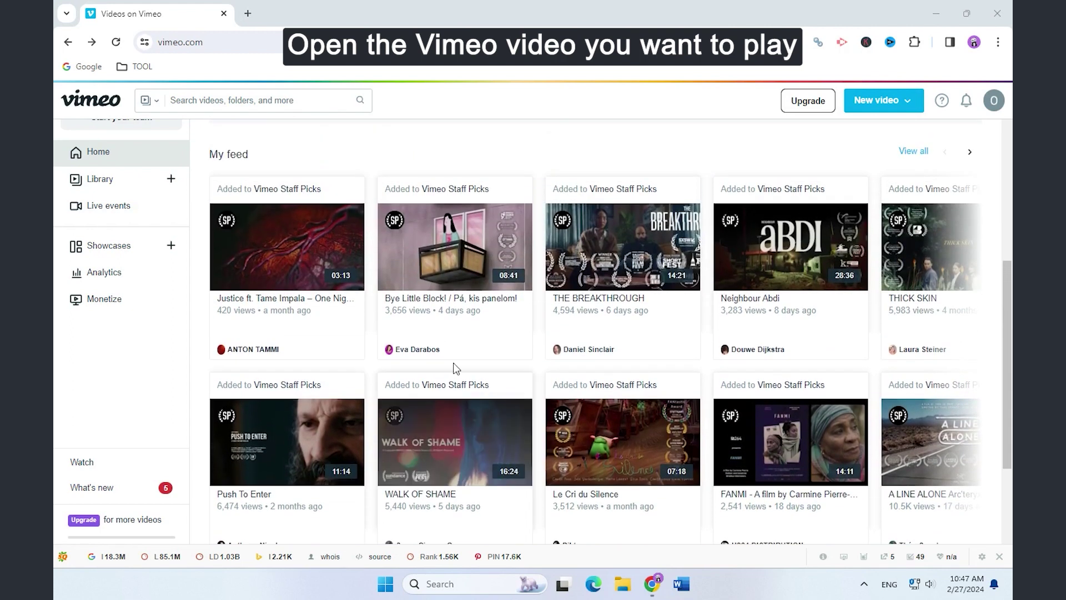
pyautogui.click(458, 263)
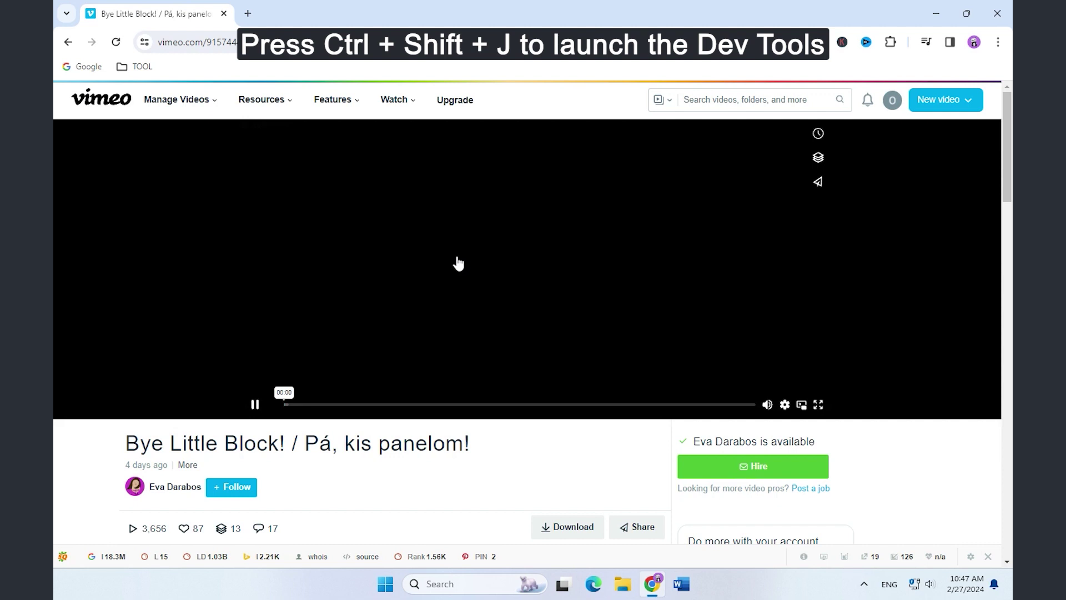
# Run document.querySelector('video').playbackRate = 8.0 in the DevTools console to play at 8x
pyautogui.hotkey('ctrl', 'shift', 'j')
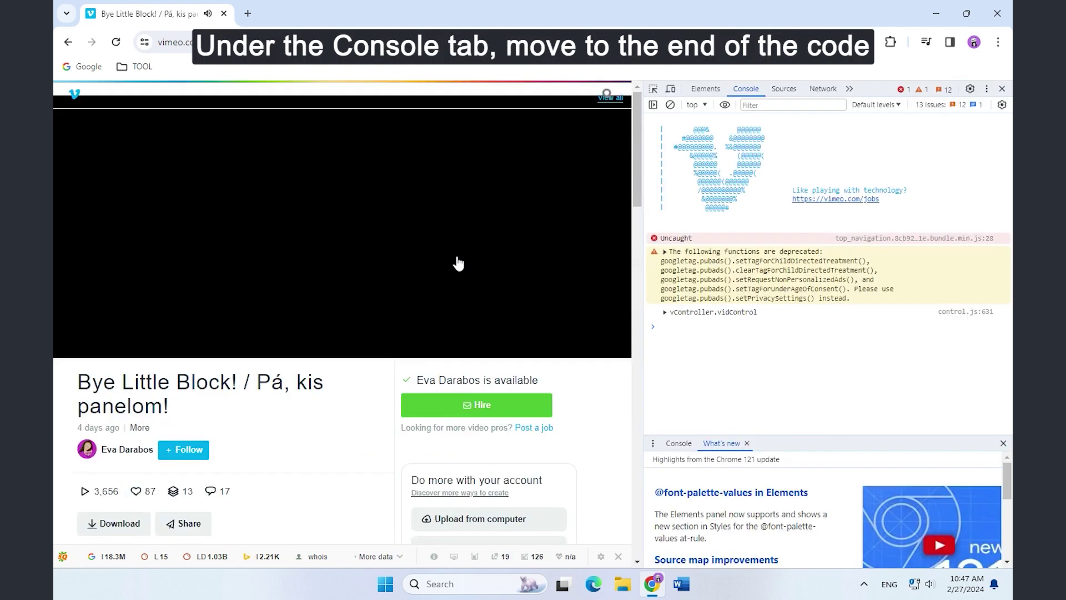
pyautogui.scroll(1, 822, 266)
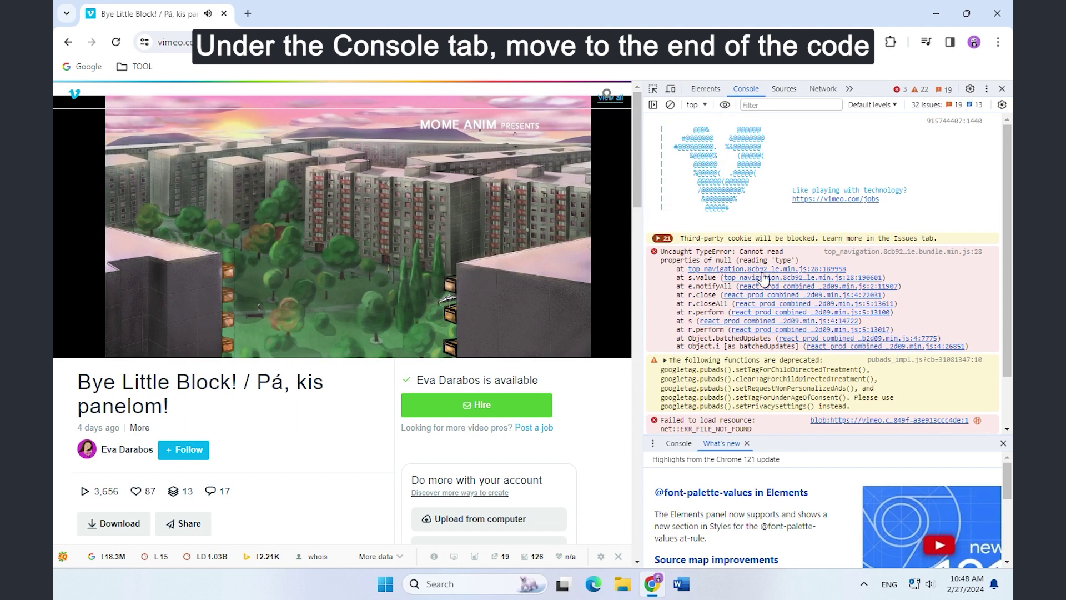
pyautogui.scroll(-2, 684, 414)
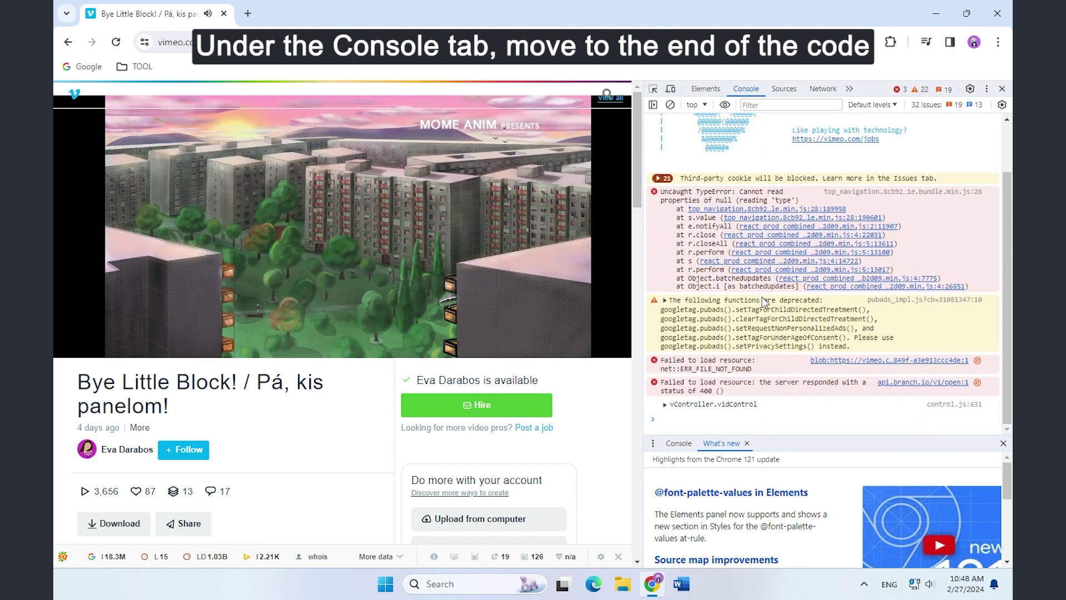
pyautogui.click(677, 419)
pyautogui.write('docum')
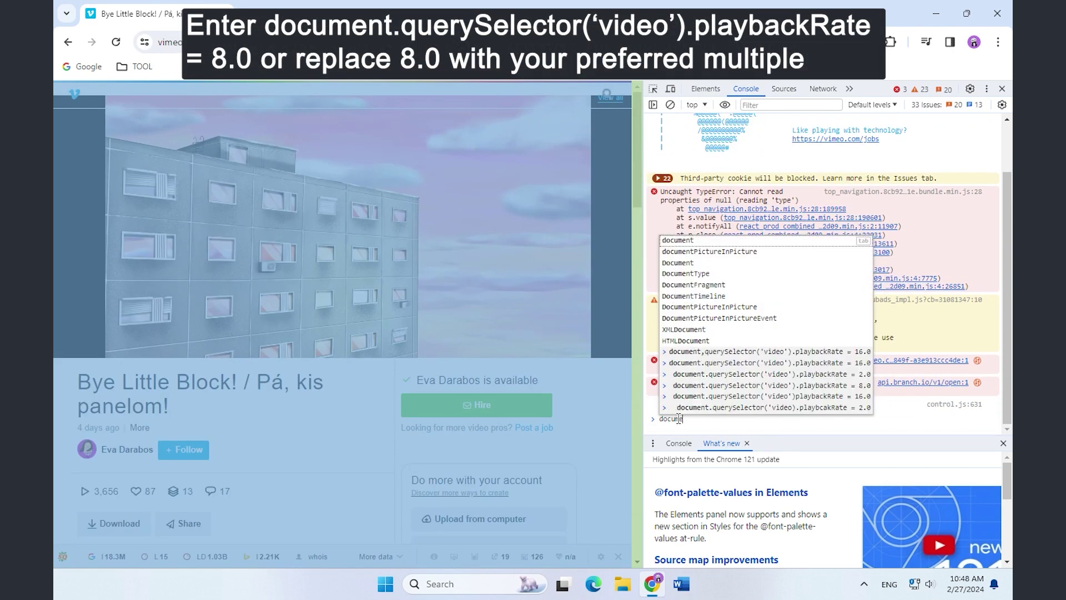
pyautogui.write('ent.qu')
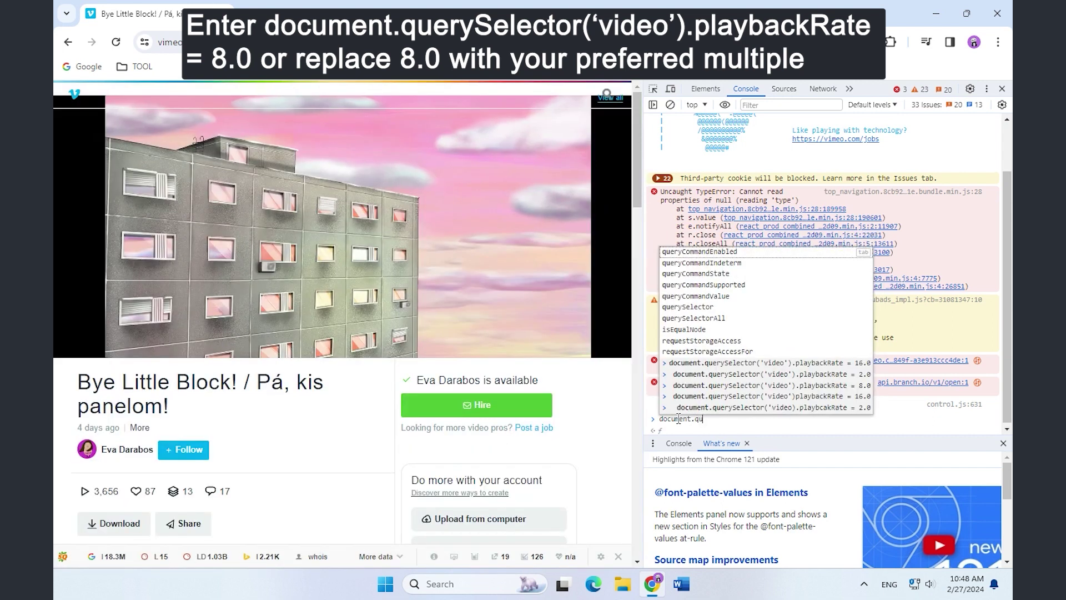
pyautogui.write('erySe')
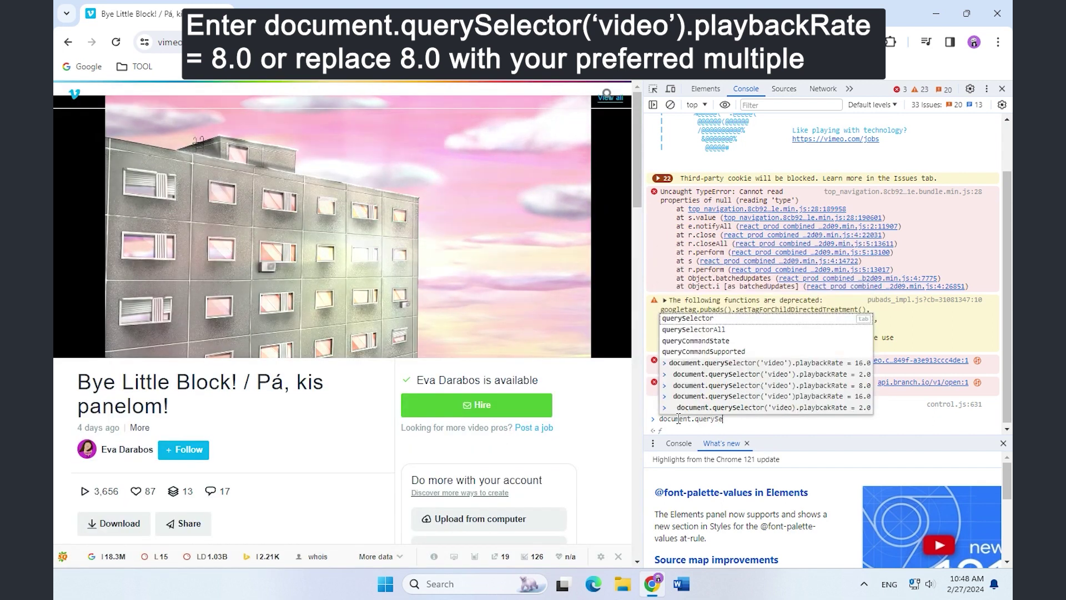
pyautogui.write('lector')
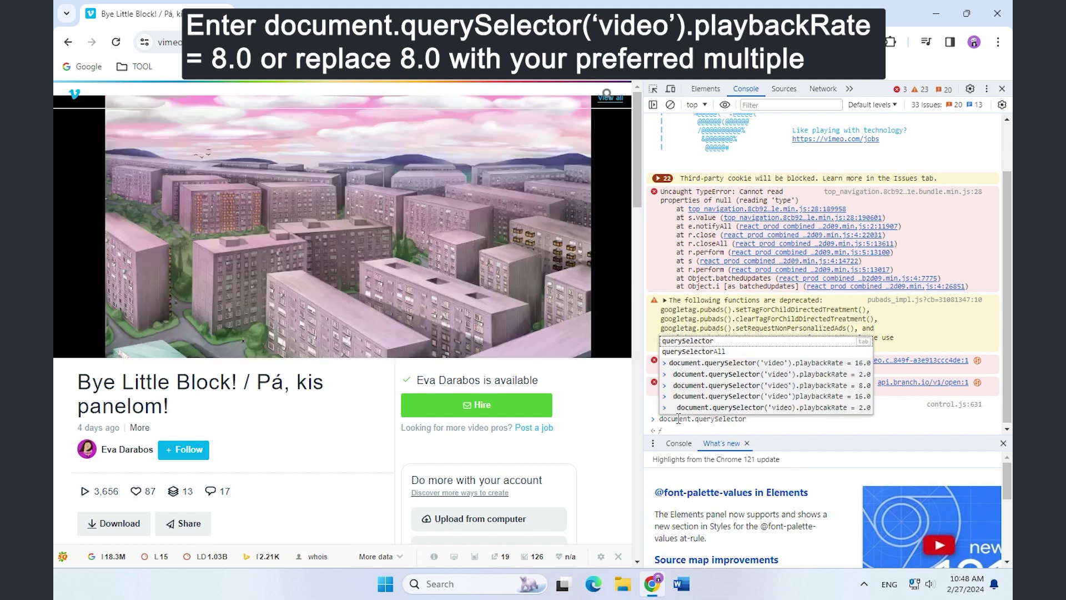
pyautogui.write('(')
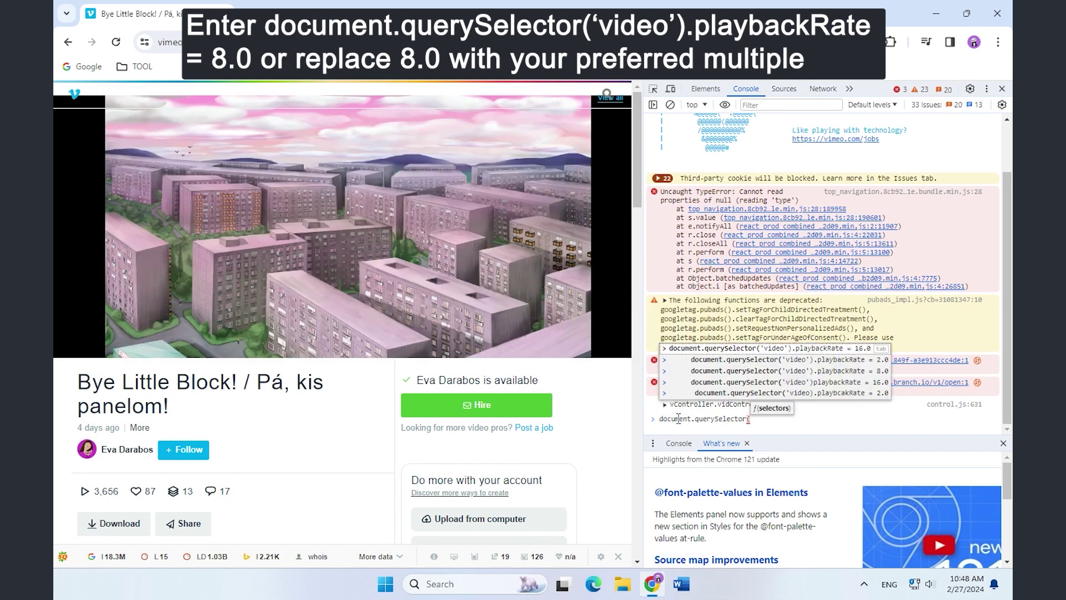
pyautogui.write("'video")
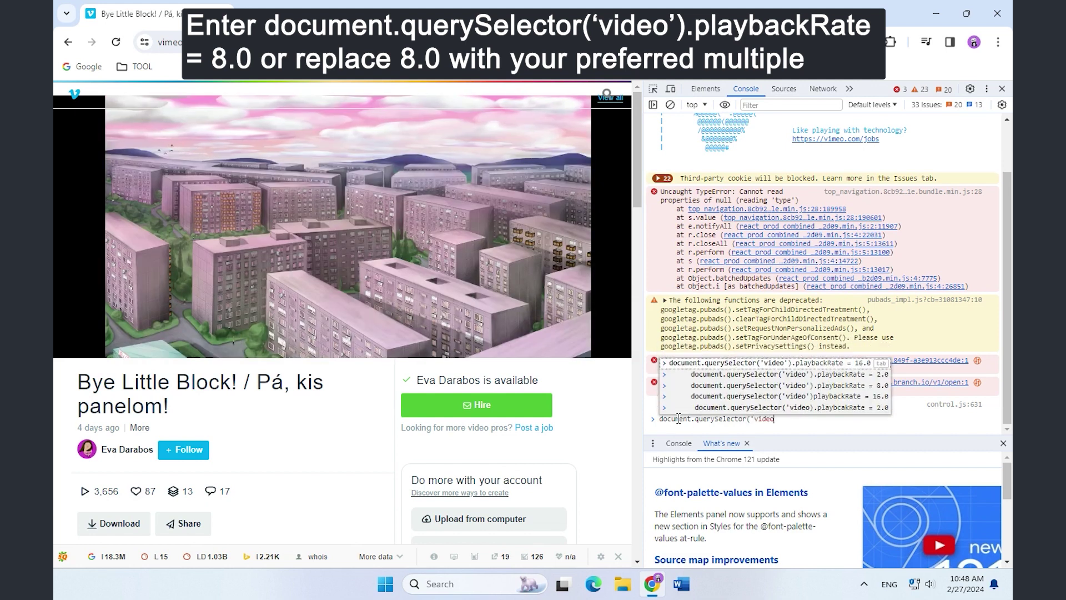
pyautogui.write("')")
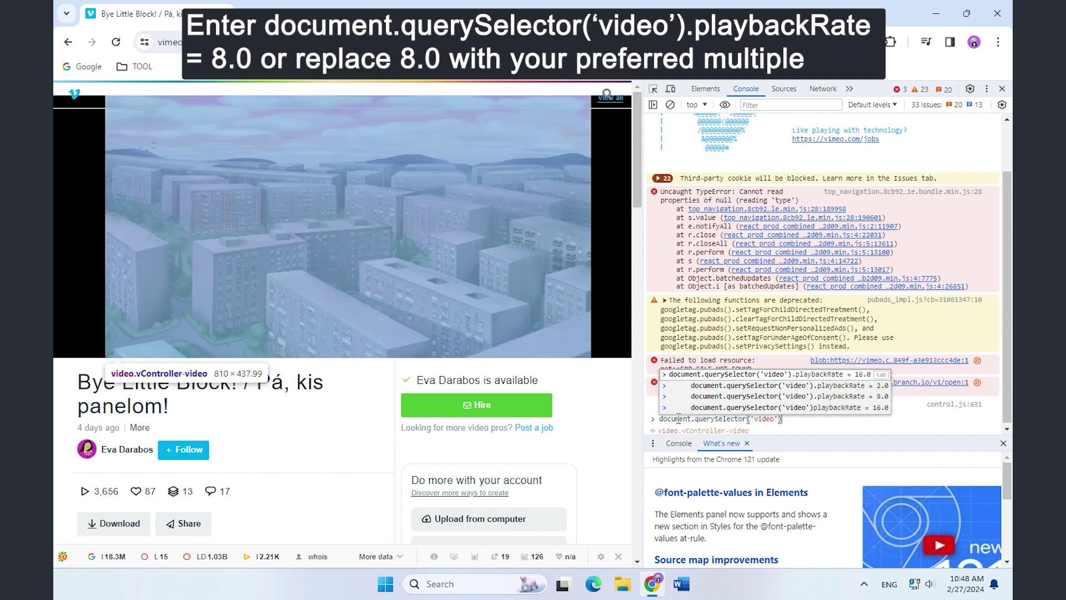
pyautogui.write('.play')
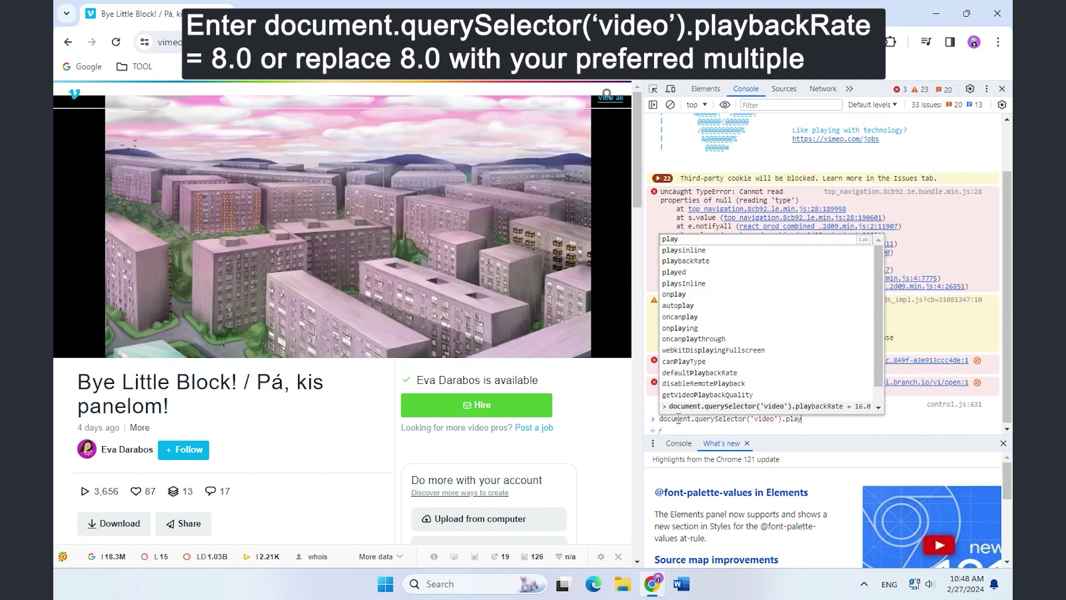
pyautogui.write('backRate =')
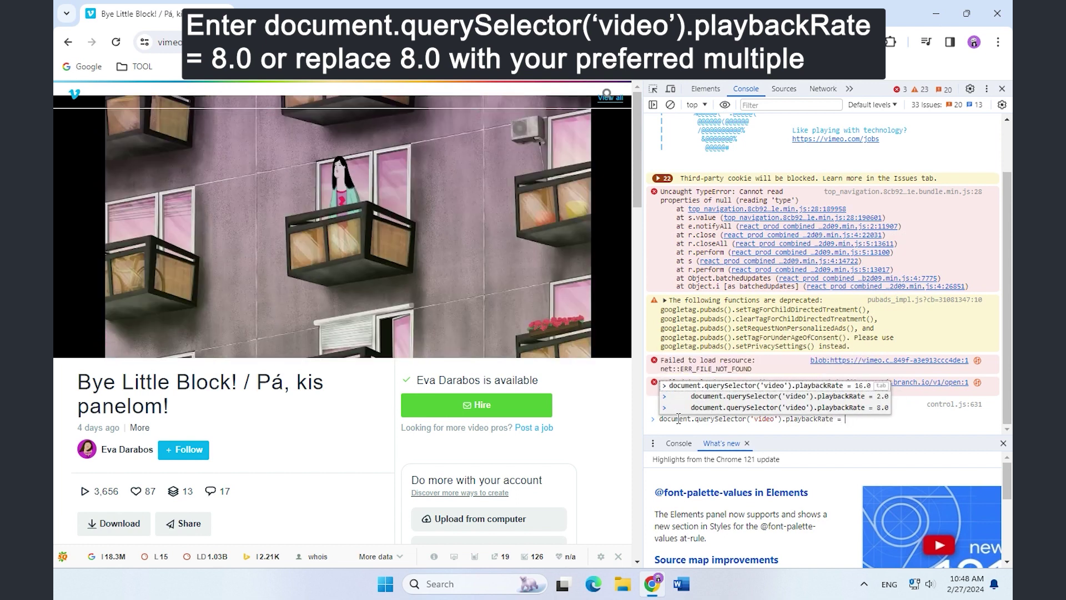
pyautogui.write(' 8.0')
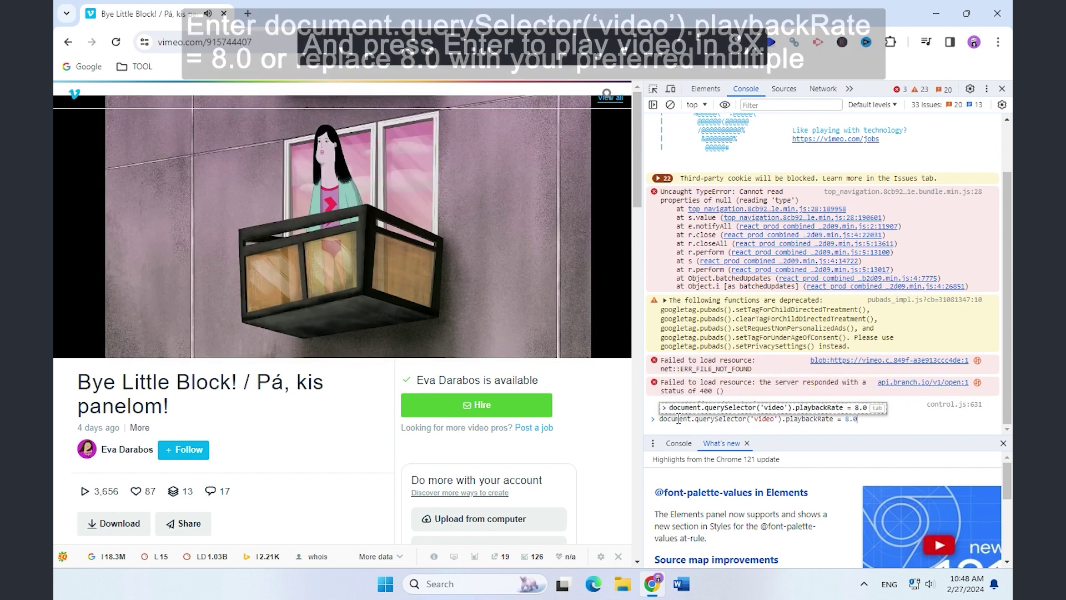
pyautogui.press('Return')
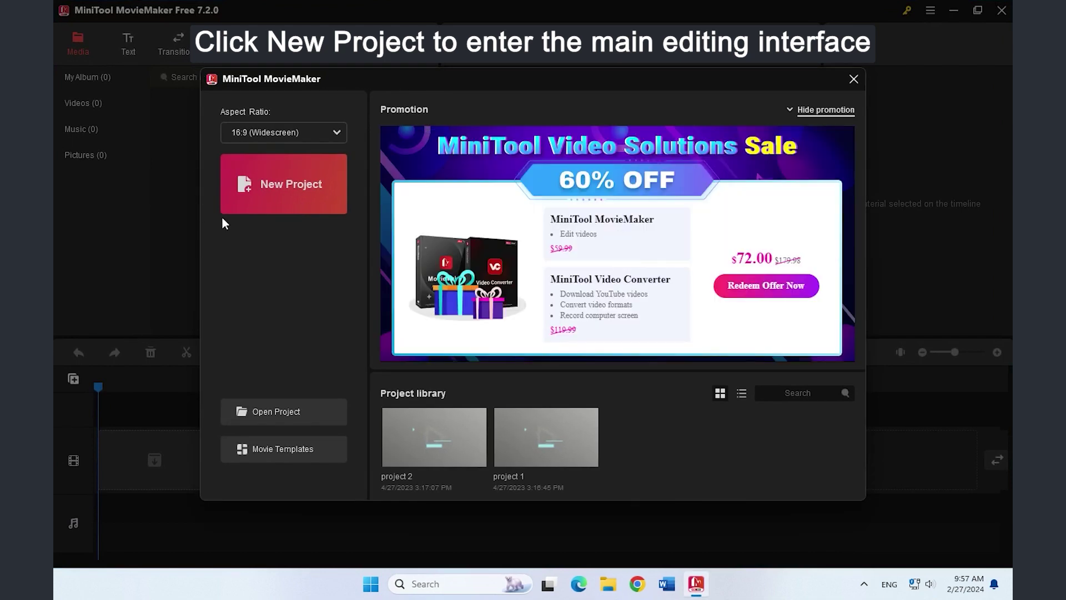
# Create a new project and import video 6 from Videos\MP4 into the media album
pyautogui.click(290, 195)
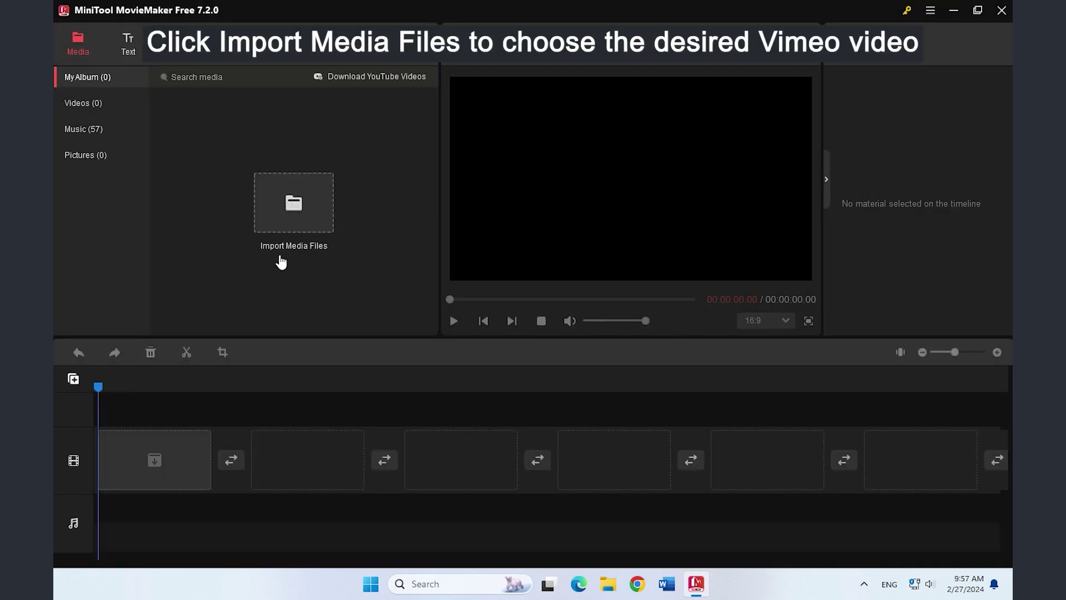
pyautogui.click(298, 224)
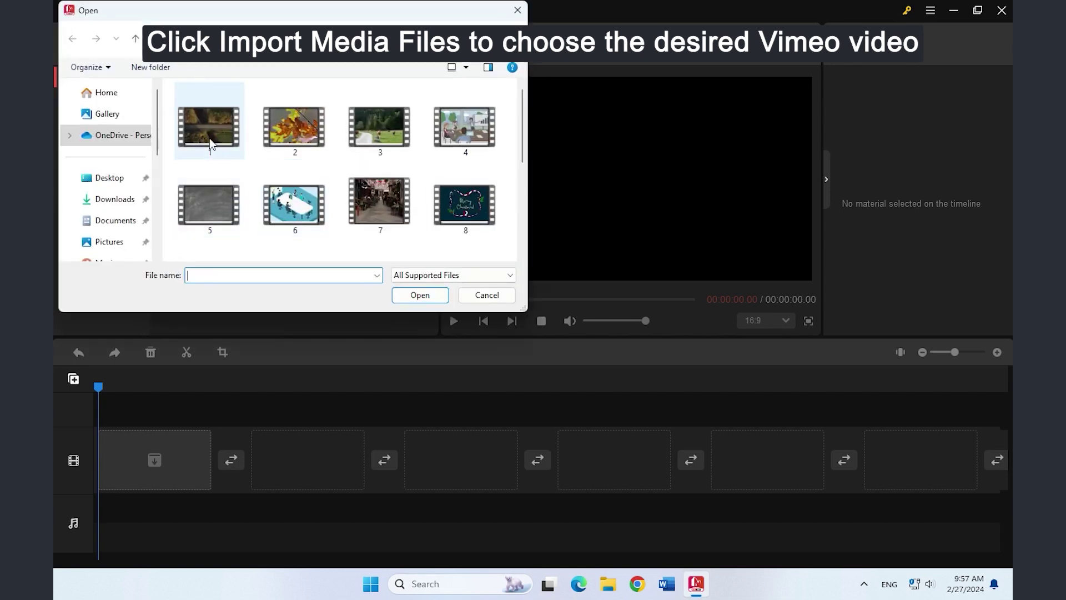
pyautogui.click(298, 215)
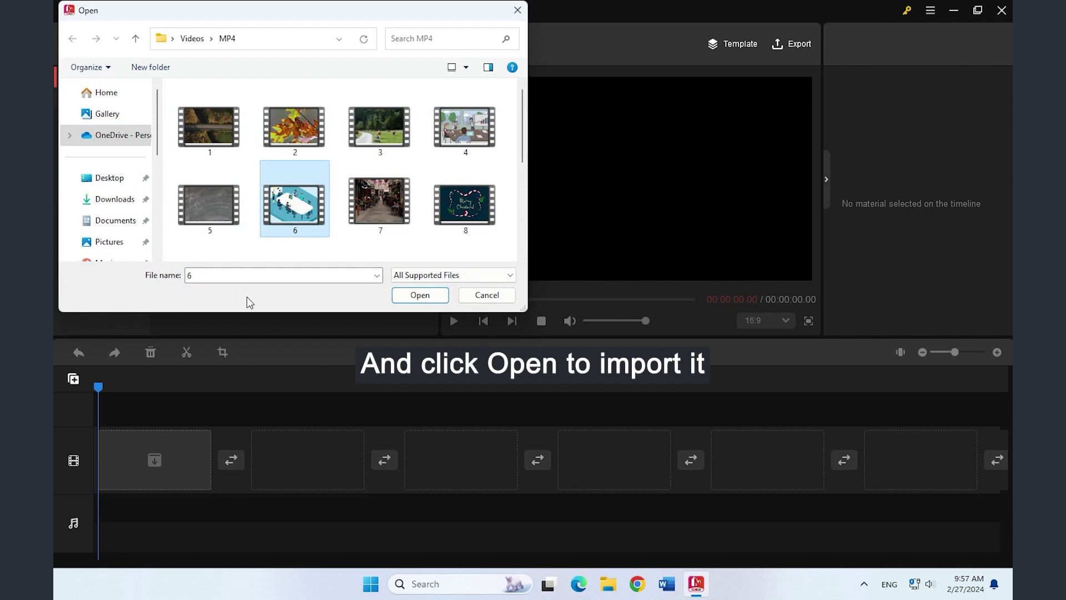
pyautogui.click(420, 295)
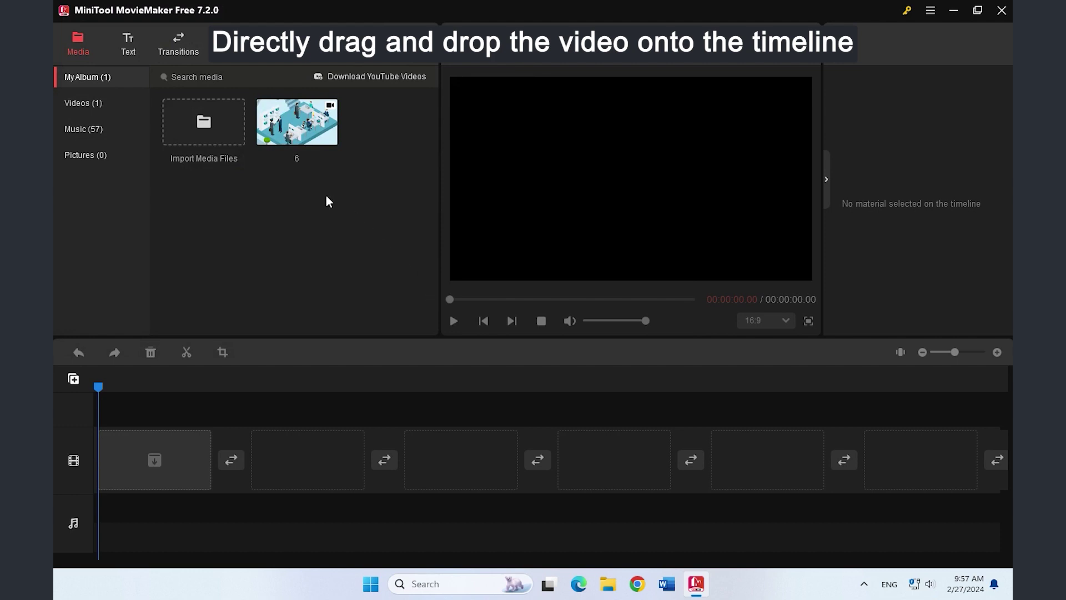
# Place video 6 on the timeline, apply Fast 4X speed, then undo it
pyautogui.moveTo(303, 133); pyautogui.dragTo(195, 422)
pyautogui.moveTo(178, 458); pyautogui.dragTo(178, 457)
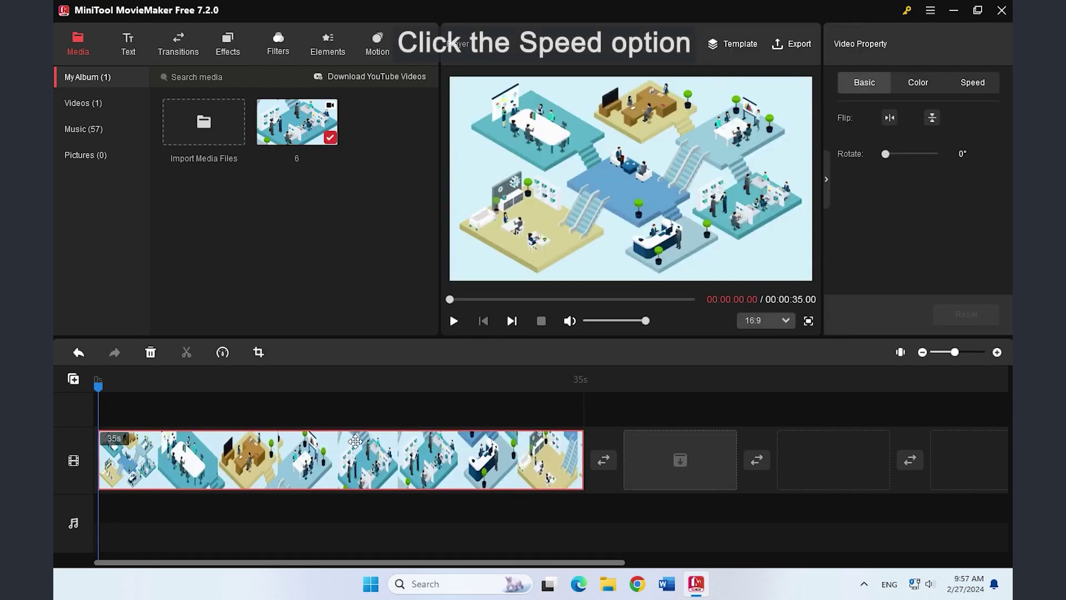
pyautogui.click(222, 353)
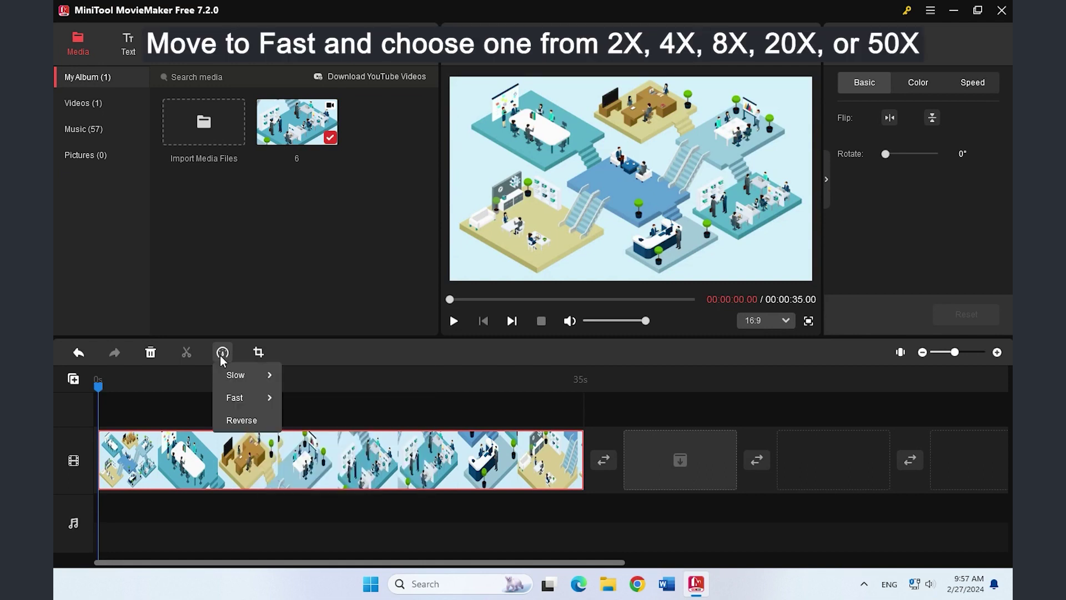
pyautogui.moveTo(245, 399)
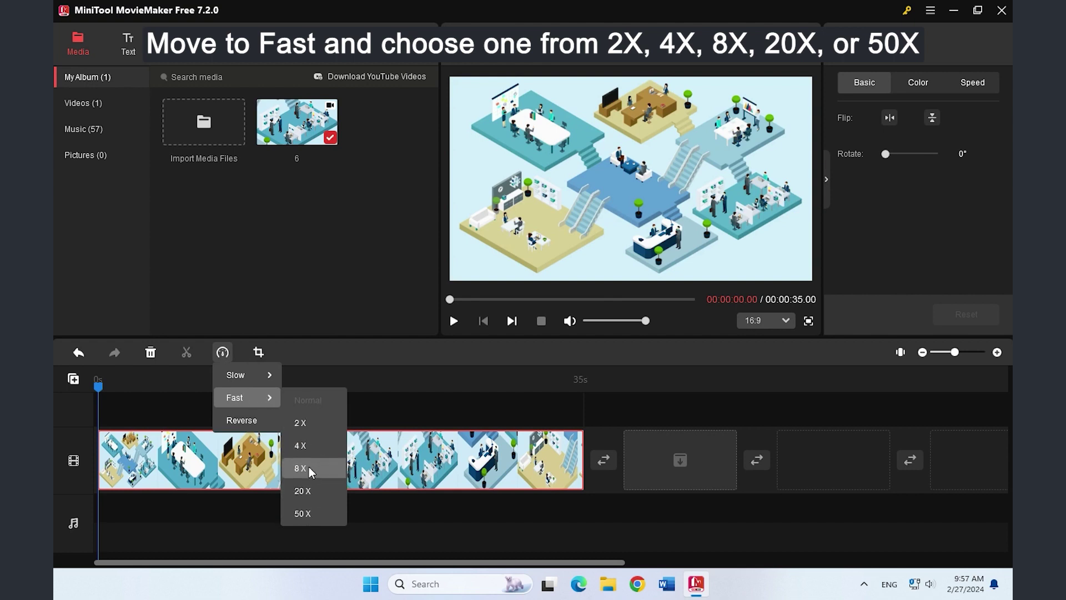
pyautogui.click(302, 445)
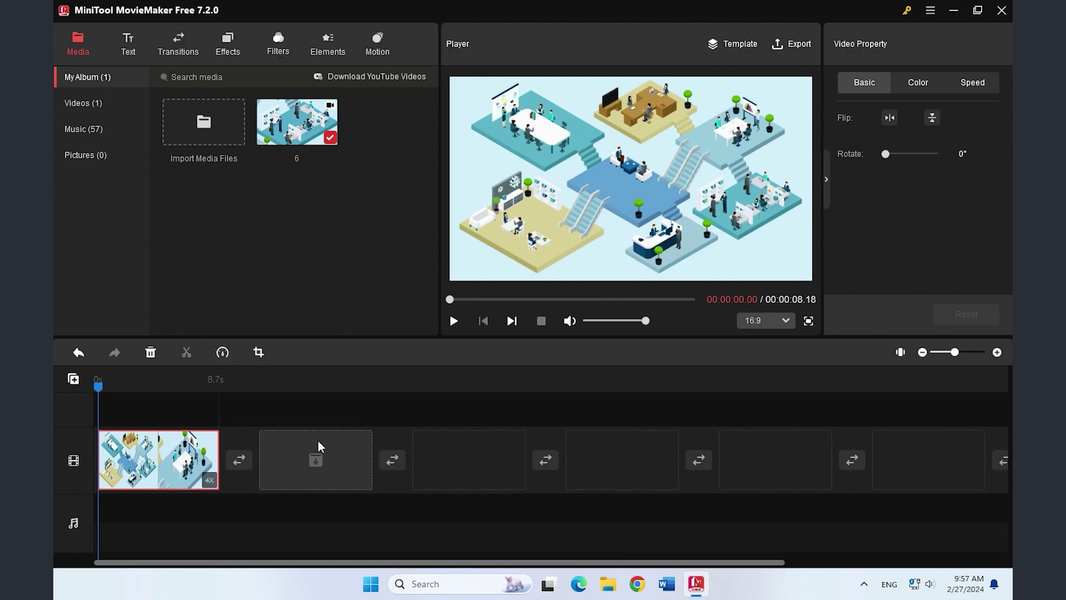
pyautogui.click(79, 353)
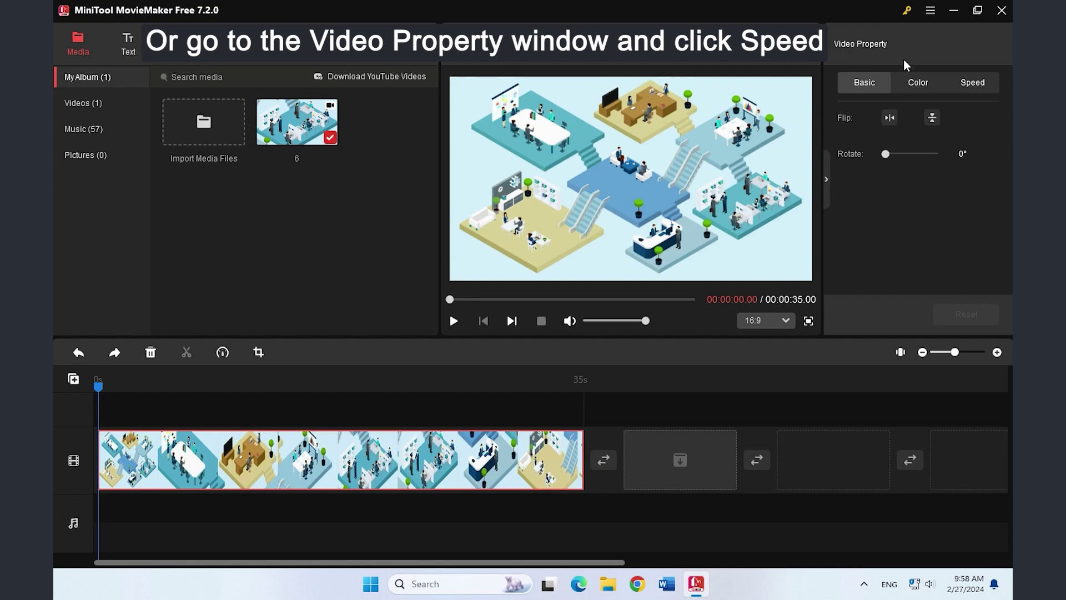
# Drag the Speed slider on the Video Property Speed tab to 4x, making the clip 8.7 seconds
pyautogui.click(986, 86)
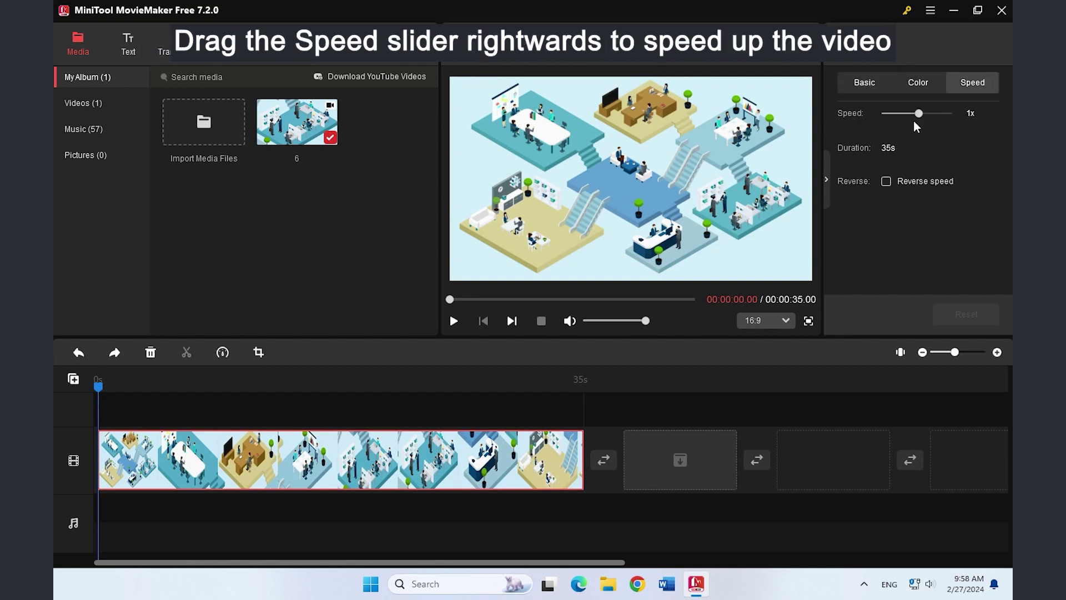
pyautogui.moveTo(918, 116)
pyautogui.mouseDown()
pyautogui.moveTo(944, 116)
pyautogui.moveTo(933, 119)
pyautogui.mouseUp()
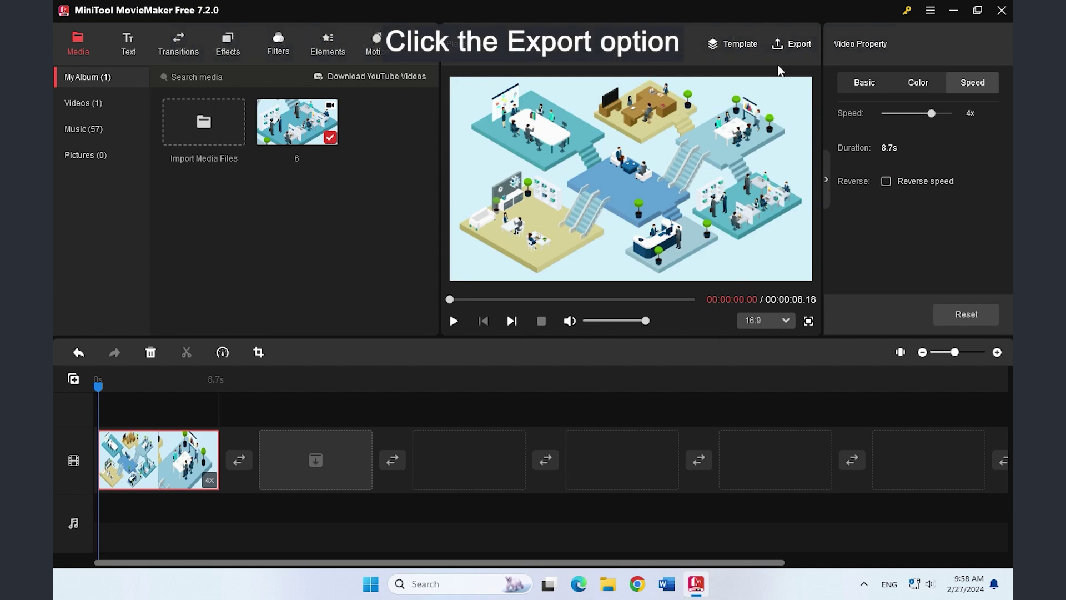
# Export as 'My Movie-speed up' in MP4 at 1920x1080, 30 fps
pyautogui.click(803, 48)
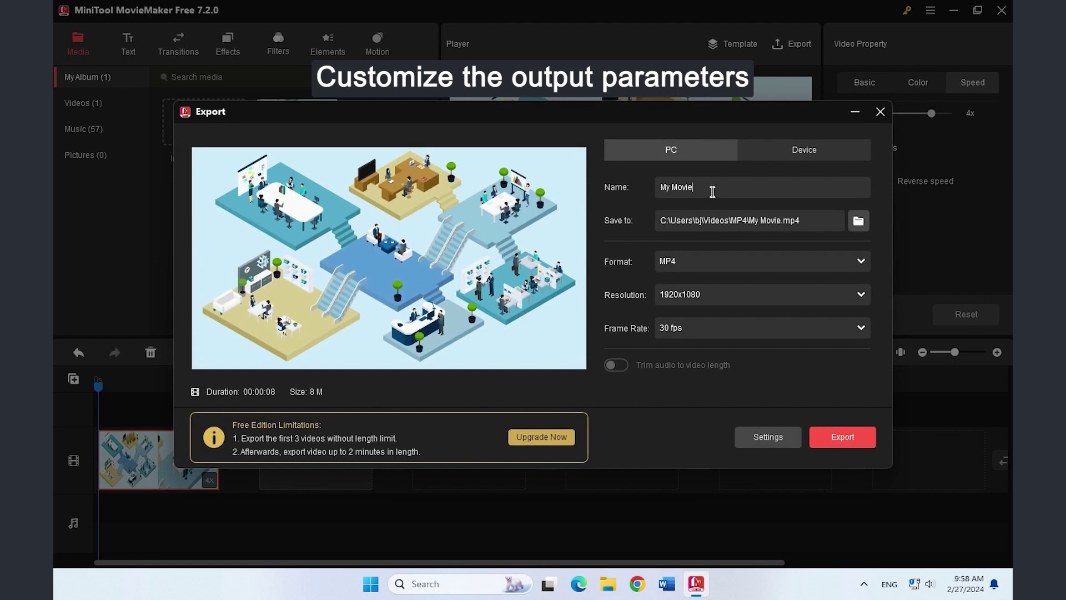
pyautogui.click(713, 192)
pyautogui.write('-speed up')
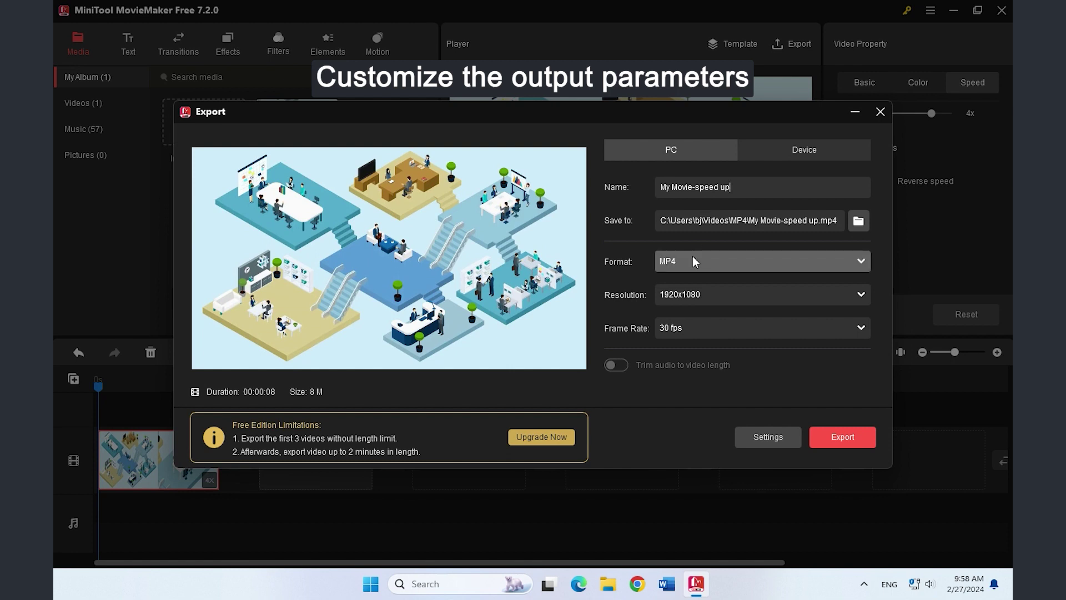
pyautogui.click(711, 265)
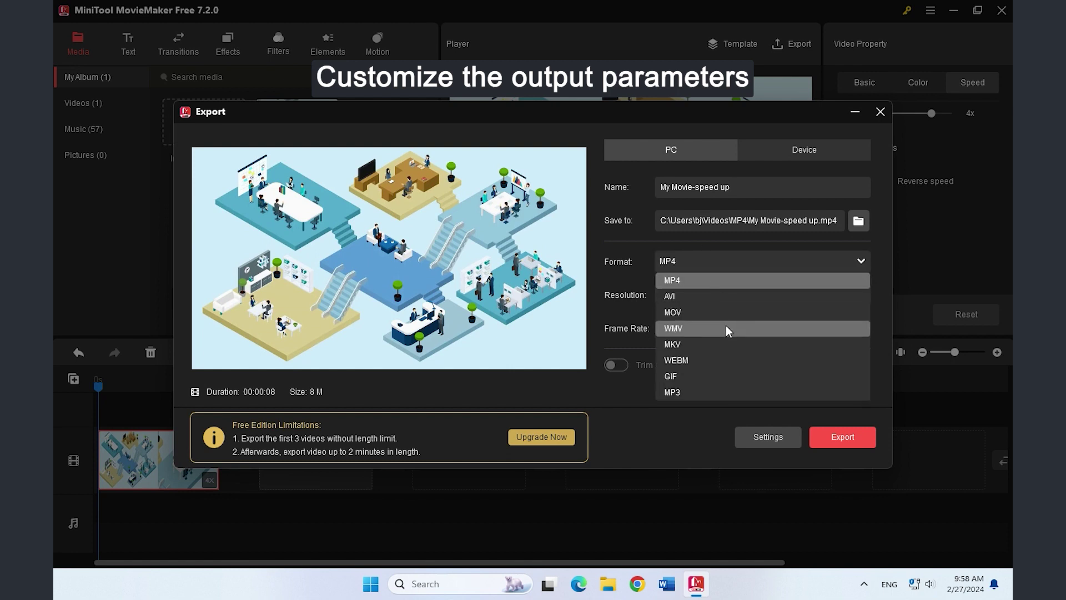
pyautogui.click(728, 262)
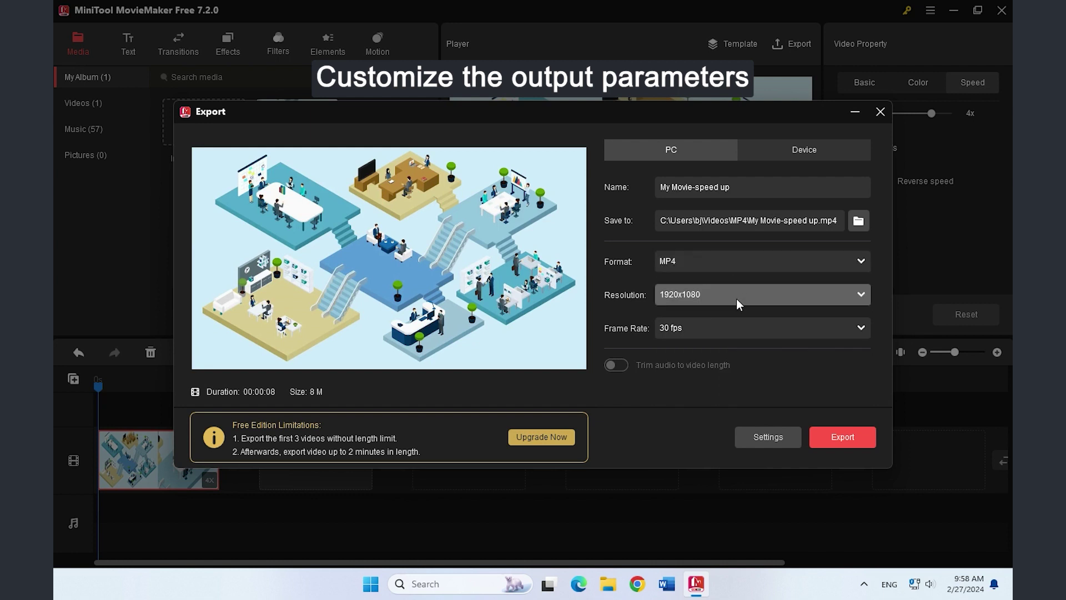
pyautogui.click(736, 299)
pyautogui.click(737, 299)
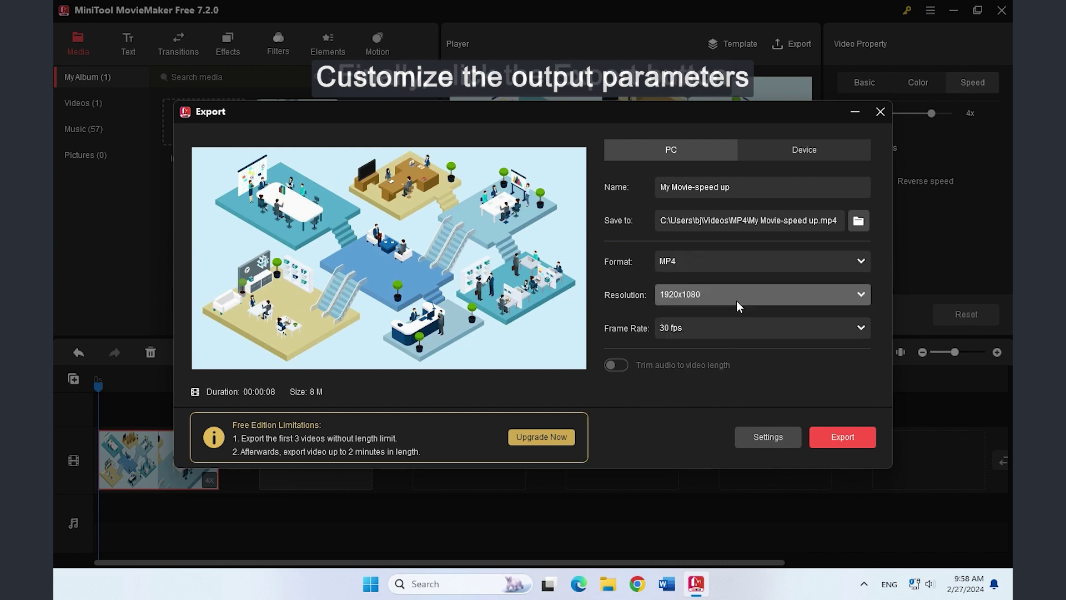
pyautogui.click(841, 440)
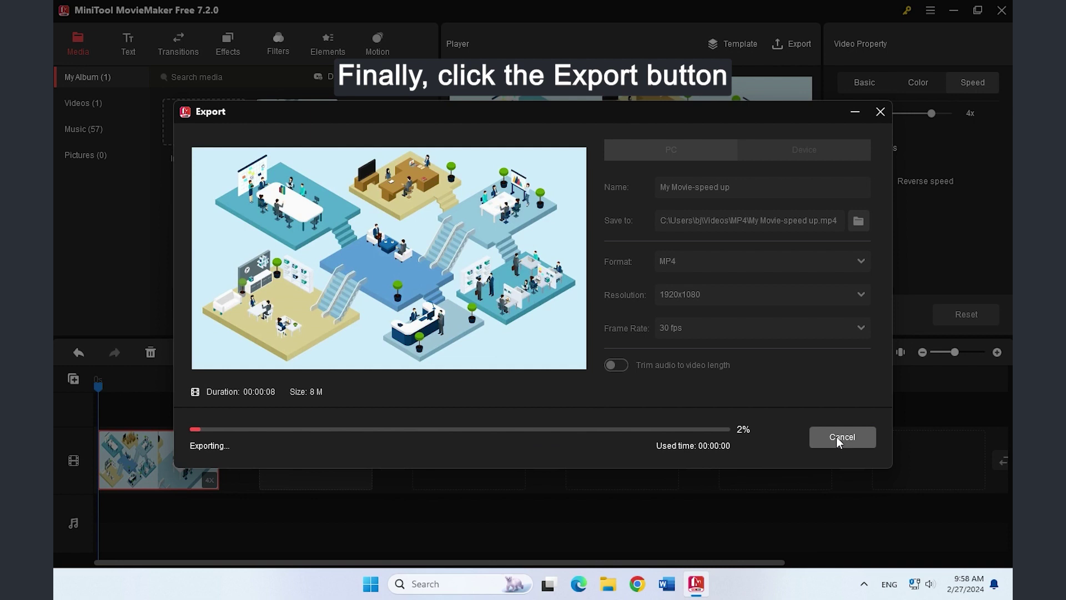